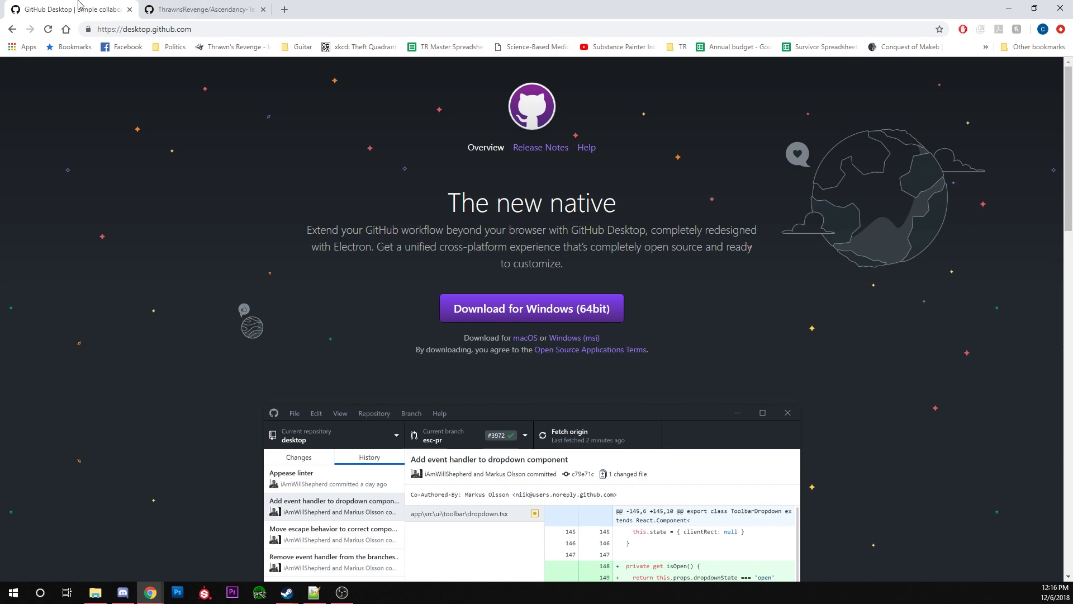
- Open the ThrawnsRevenge/Ascendancy-Test repository page on GitHub and send the repository to GitHub Desktop for cloning
{"action": "left_click", "coordinate": [215, 9]}
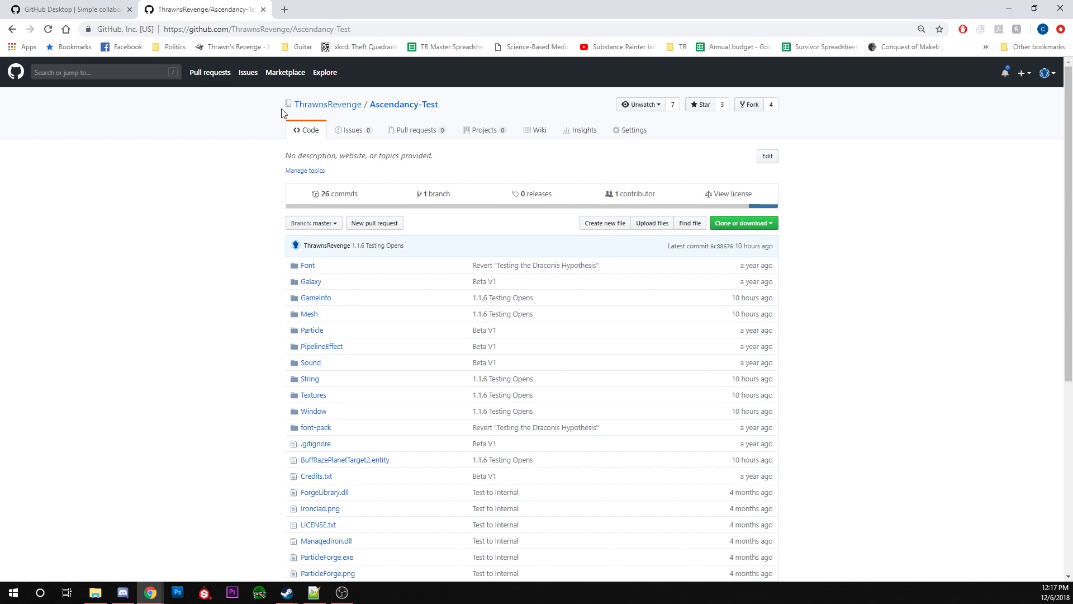
{"action": "left_click", "coordinate": [756, 229]}
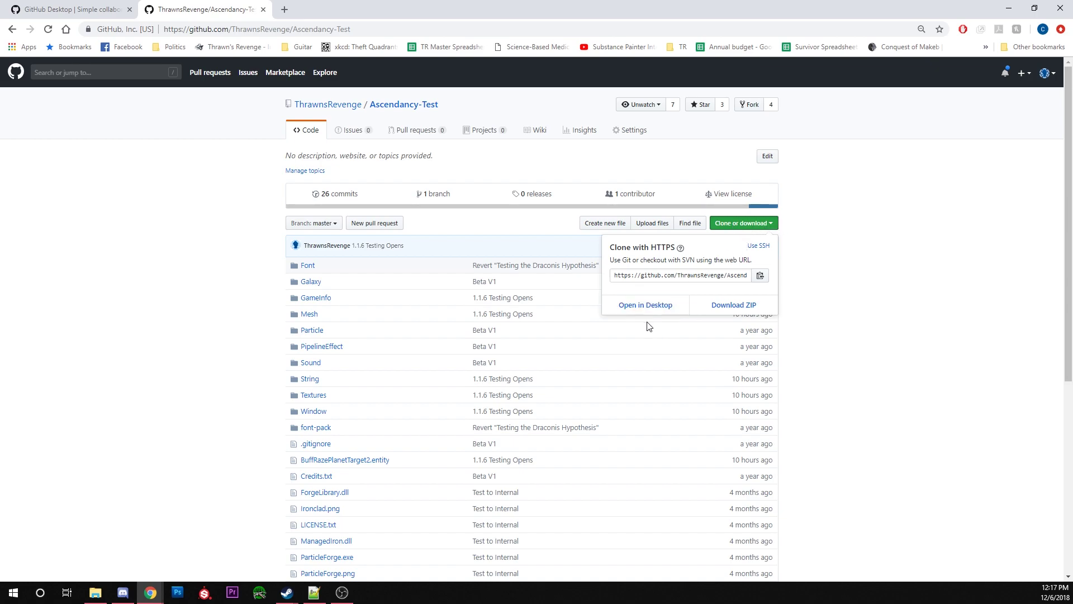
{"action": "left_click", "coordinate": [646, 305]}
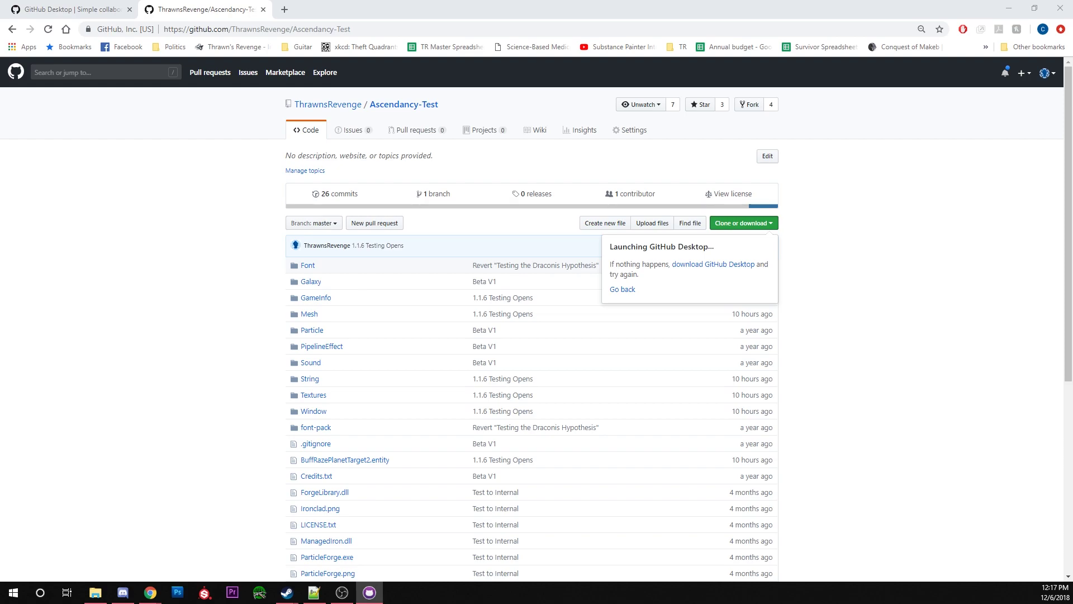
{"action": "left_click_drag", "start_coordinate": [647, 92], "coordinate": [381, 79]}
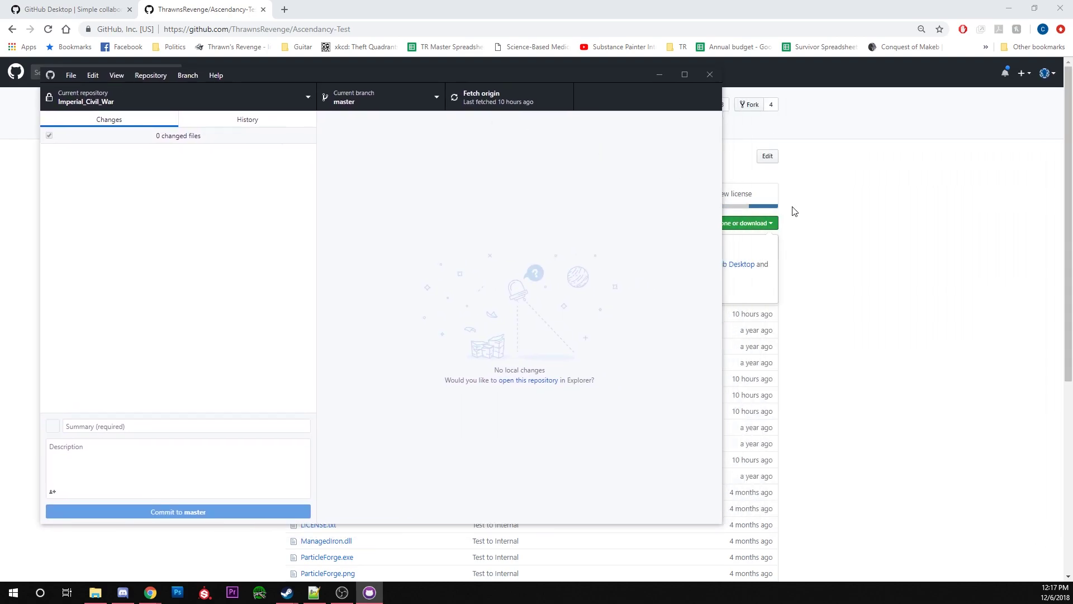
{"action": "left_click", "coordinate": [751, 226]}
{"action": "left_click", "coordinate": [751, 226]}
{"action": "left_click", "coordinate": [643, 304]}
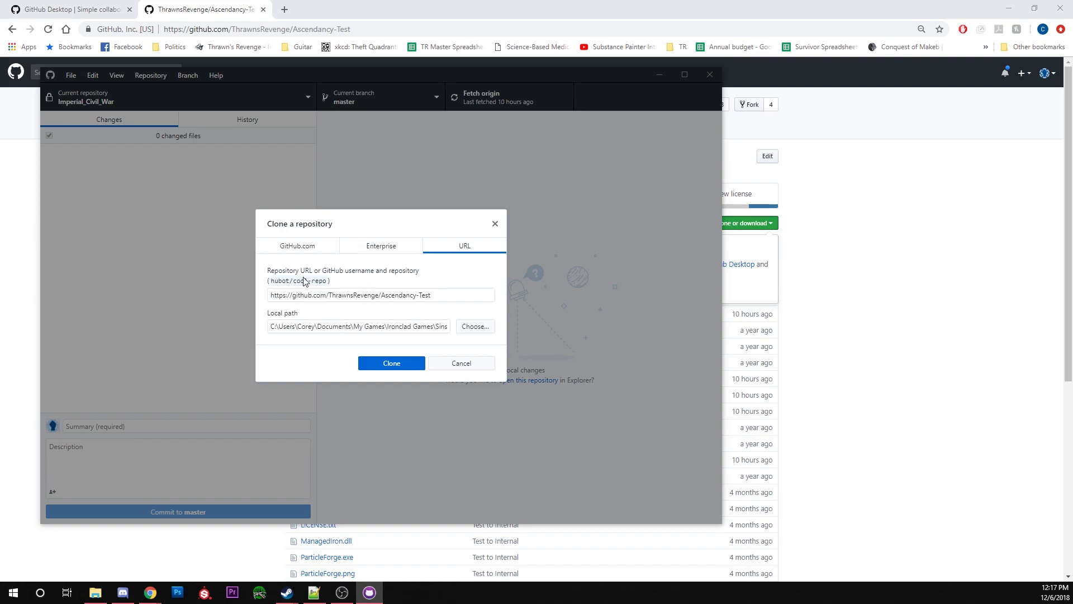
- Remove the trailing \Ascendancy-Test\Ascendancy-Test from the clone's local path so it ends at Mods-Rebellion v1.85
{"action": "left_click_drag", "start_coordinate": [433, 295], "coordinate": [416, 296]}
{"action": "left_click_drag", "start_coordinate": [375, 326], "coordinate": [466, 327]}
{"action": "left_click_drag", "start_coordinate": [342, 326], "coordinate": [587, 321]}
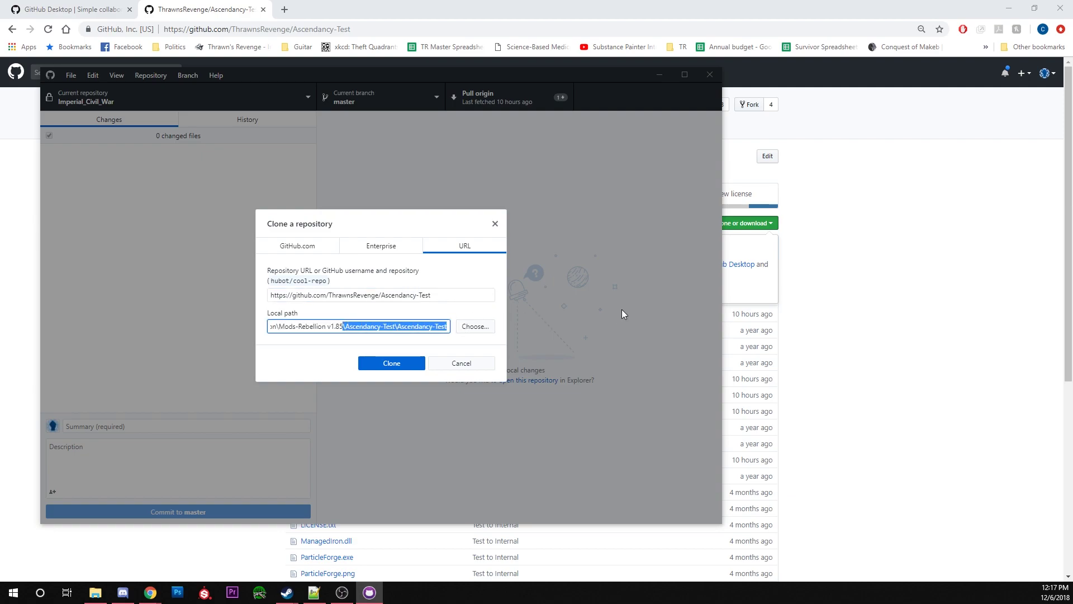
{"action": "key", "text": "BackSpace"}
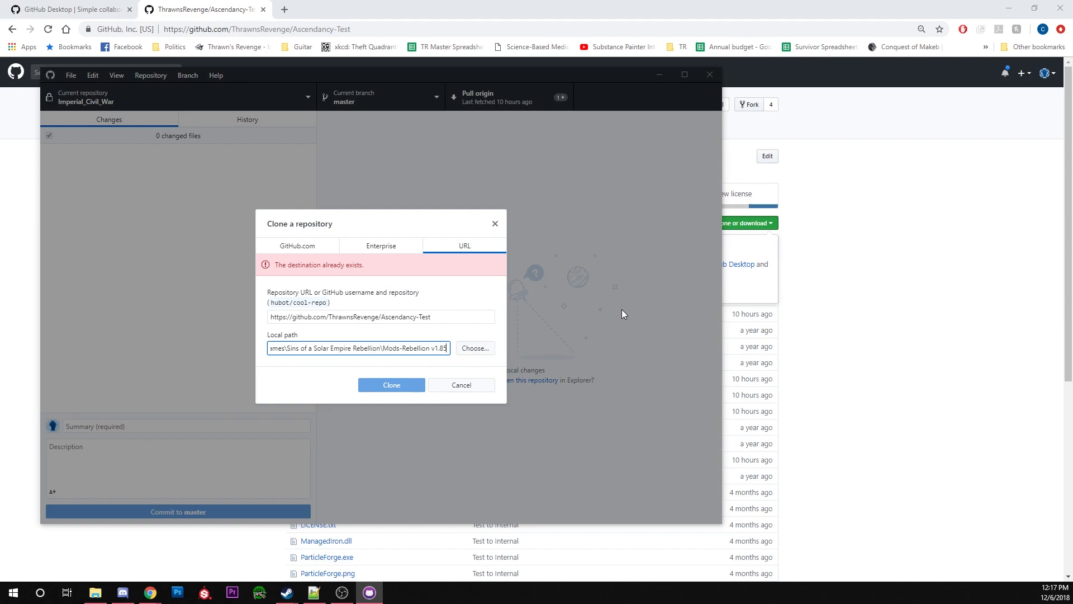
- Choose Documents\My Games\Ironclad Games\Sins of a Solar Empire Rebellion\Mods-Rebellion v1.85 as the parent folder for the clone
{"action": "left_click", "coordinate": [478, 349]}
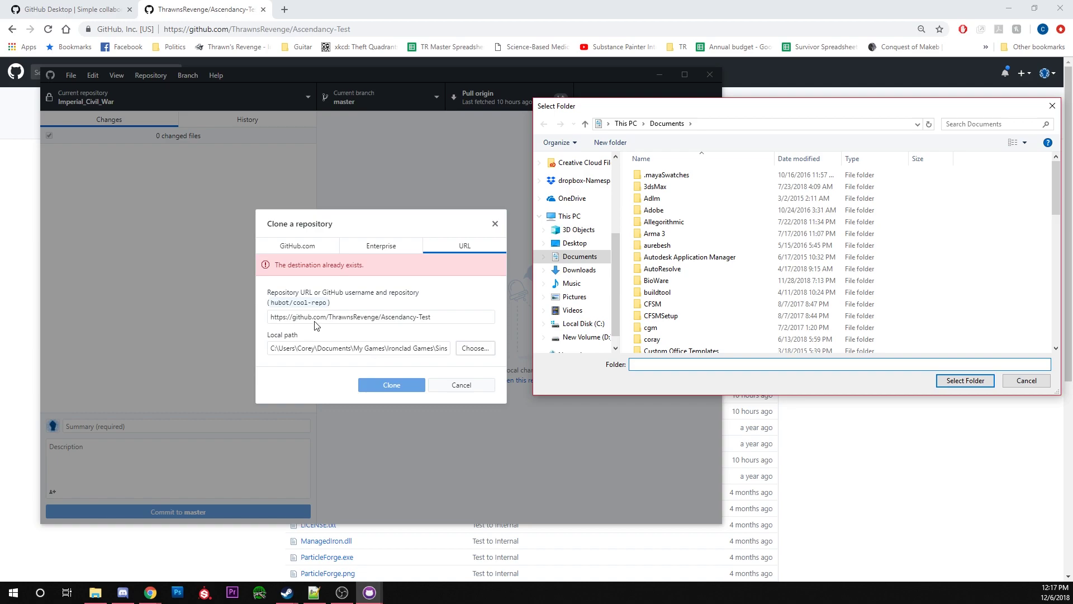
{"action": "left_click", "coordinate": [699, 291]}
{"action": "scroll", "coordinate": [699, 292], "scroll_direction": "down", "scroll_amount": 10}
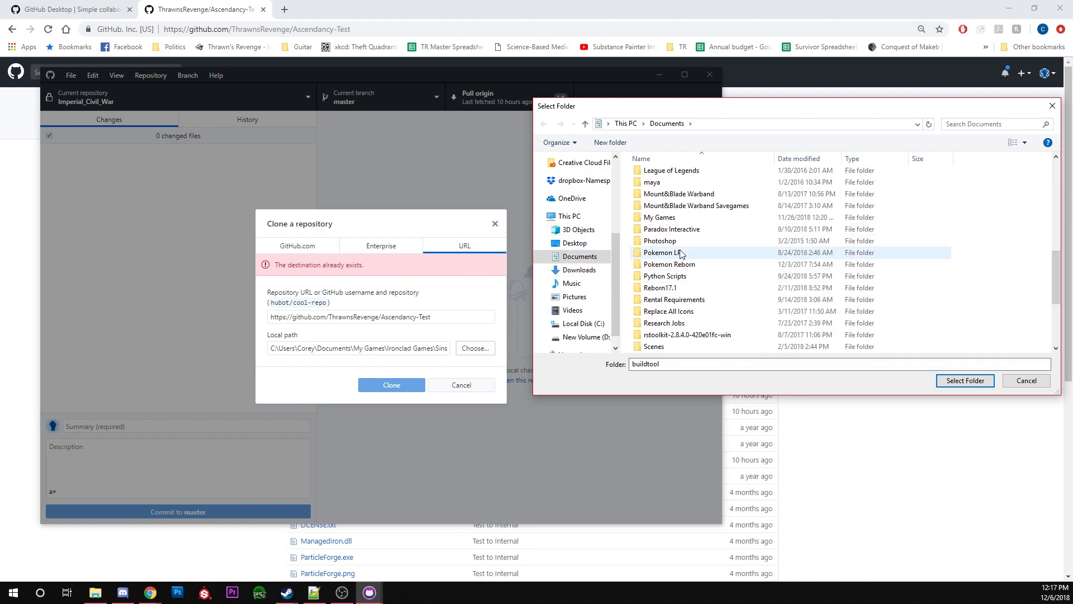
{"action": "double_click", "coordinate": [680, 218]}
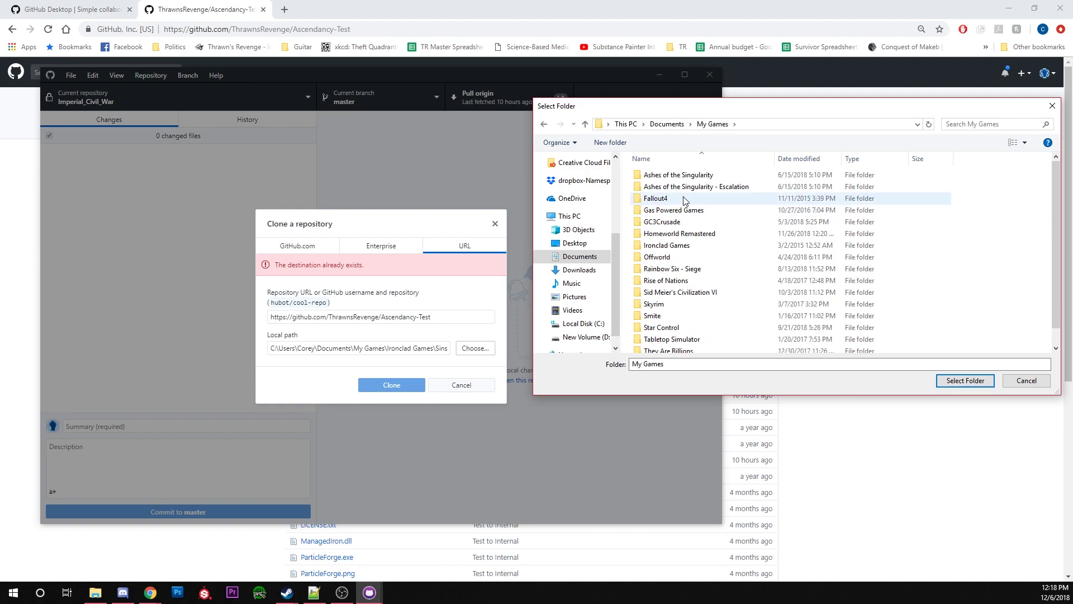
{"action": "double_click", "coordinate": [671, 245]}
{"action": "double_click", "coordinate": [692, 176]}
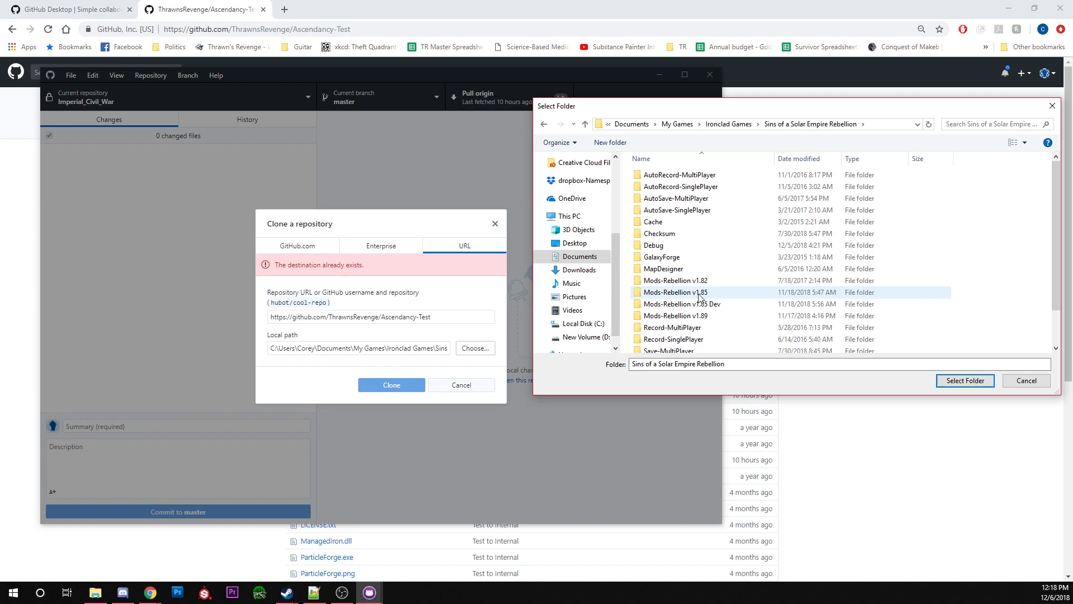
{"action": "double_click", "coordinate": [700, 292]}
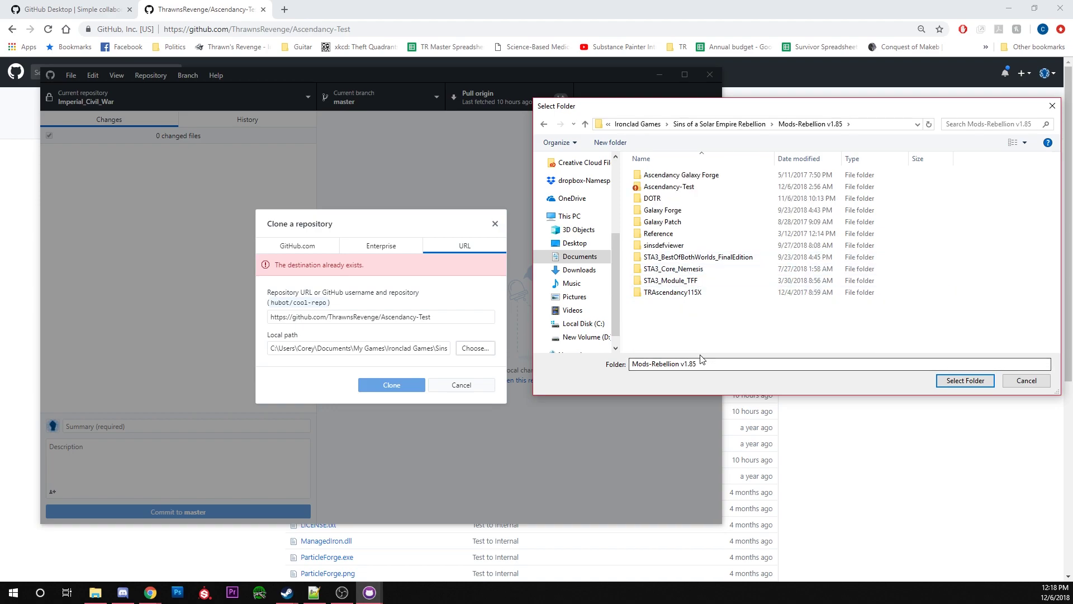
{"action": "left_click", "coordinate": [758, 123]}
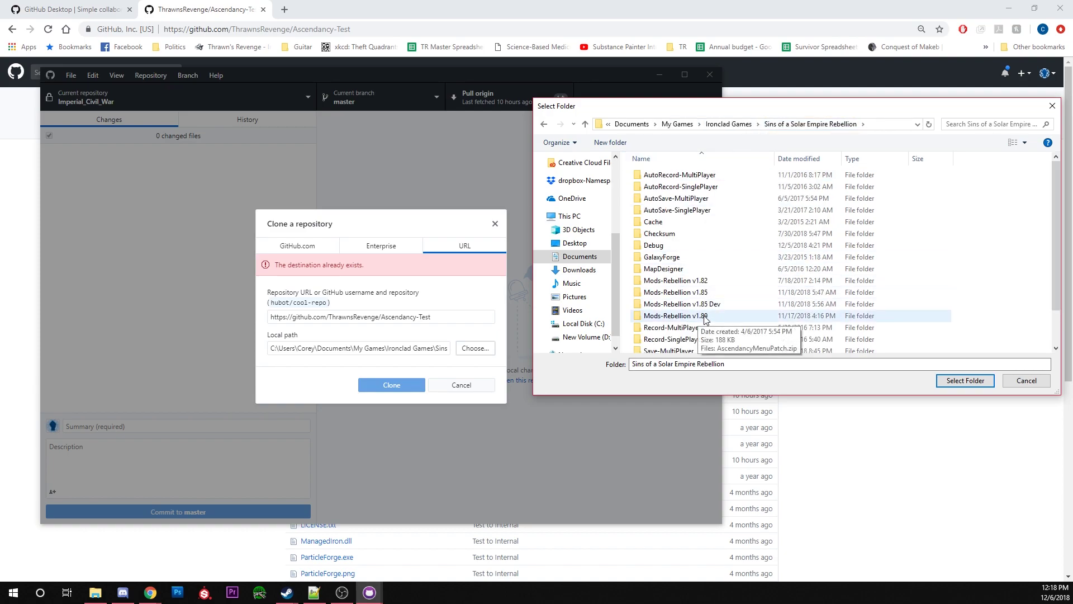
{"action": "double_click", "coordinate": [706, 292]}
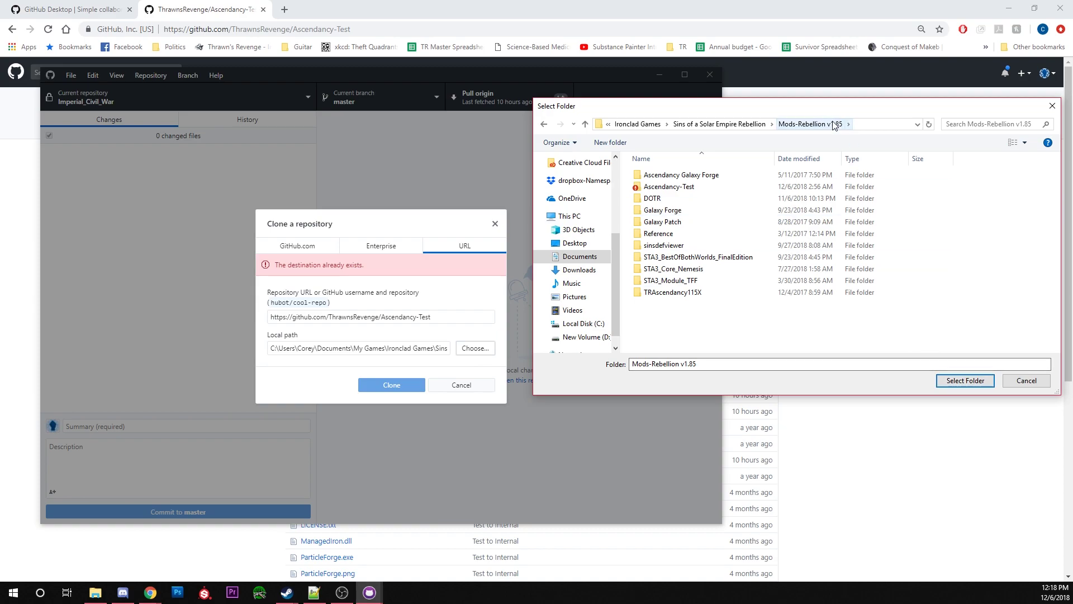
{"action": "left_click", "coordinate": [966, 380]}
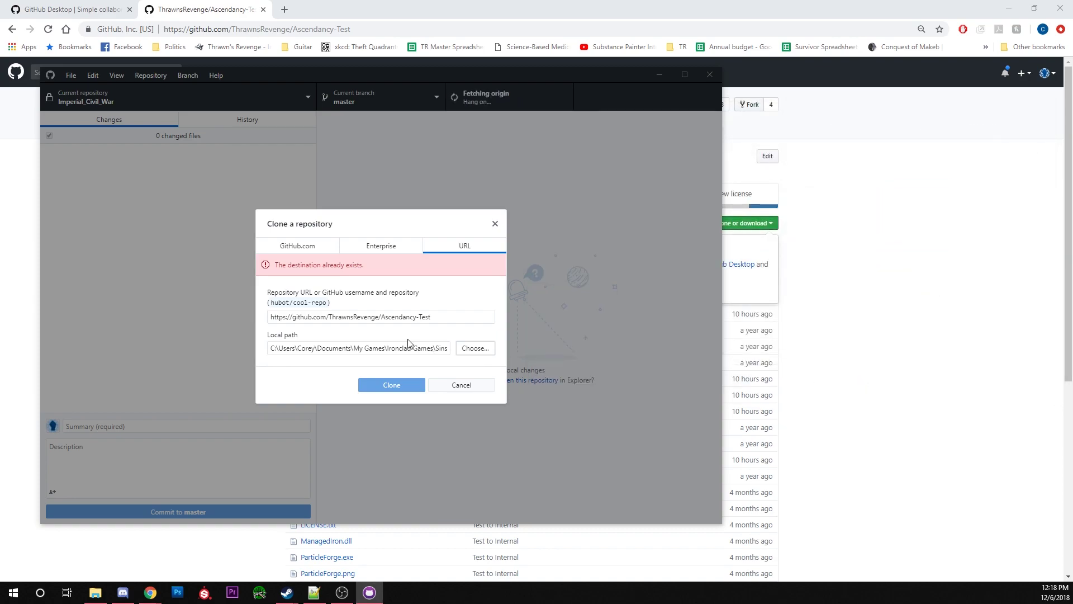
- Check the end of the clone's local path, including the repository subfolder name
{"action": "left_click_drag", "start_coordinate": [422, 348], "coordinate": [555, 347]}
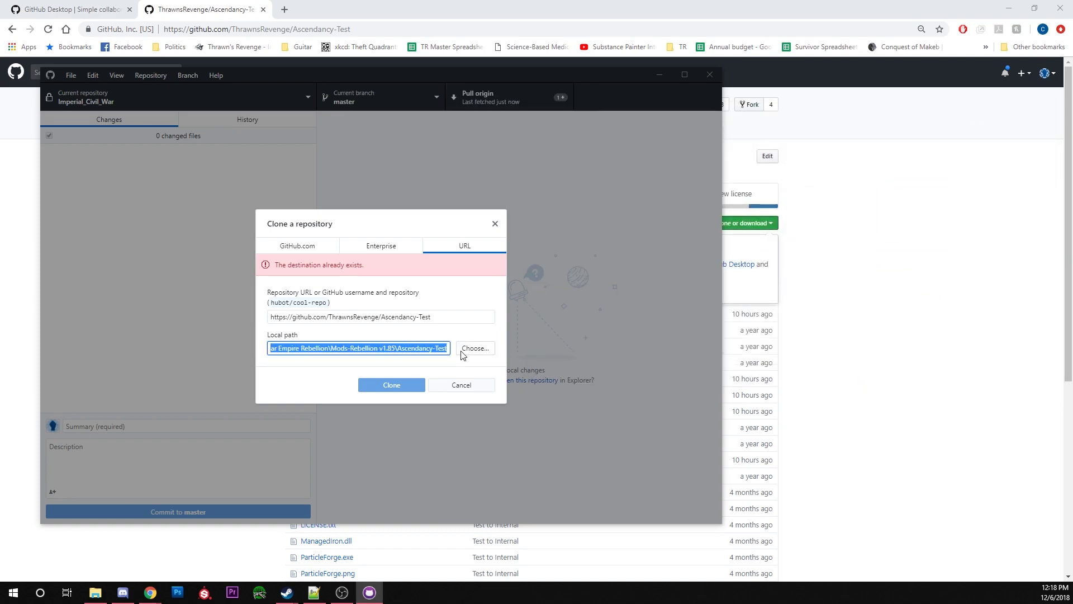
{"action": "left_click", "coordinate": [351, 349]}
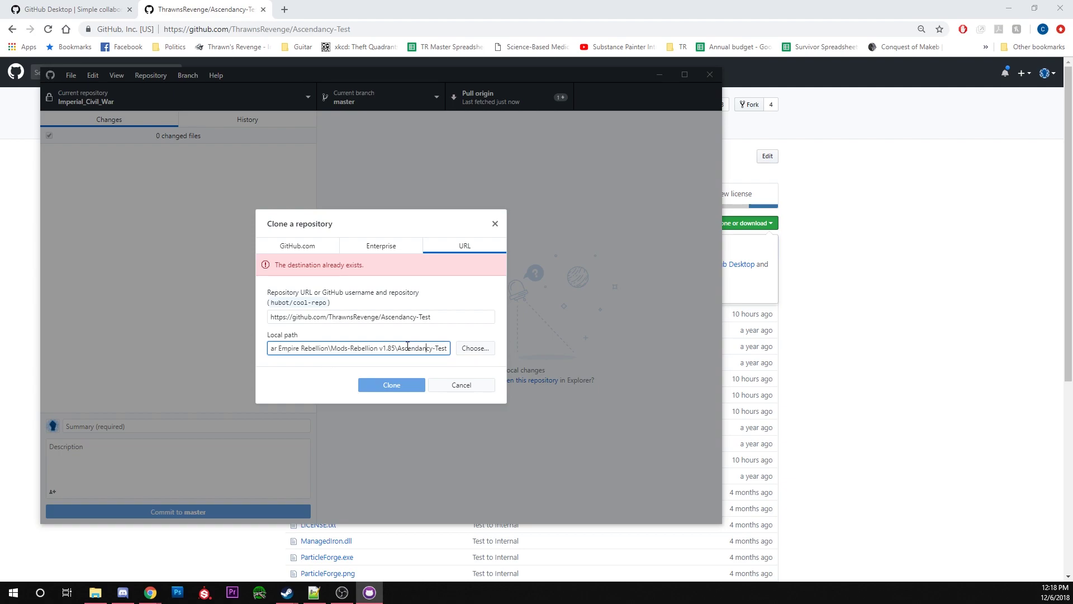
{"action": "left_click_drag", "start_coordinate": [398, 347], "coordinate": [454, 347]}
{"action": "key", "text": "Home"}
- Clone the Ascendancy-Test repository into the Mods-Rebellion v1.85 folder
{"action": "left_click", "coordinate": [405, 385]}
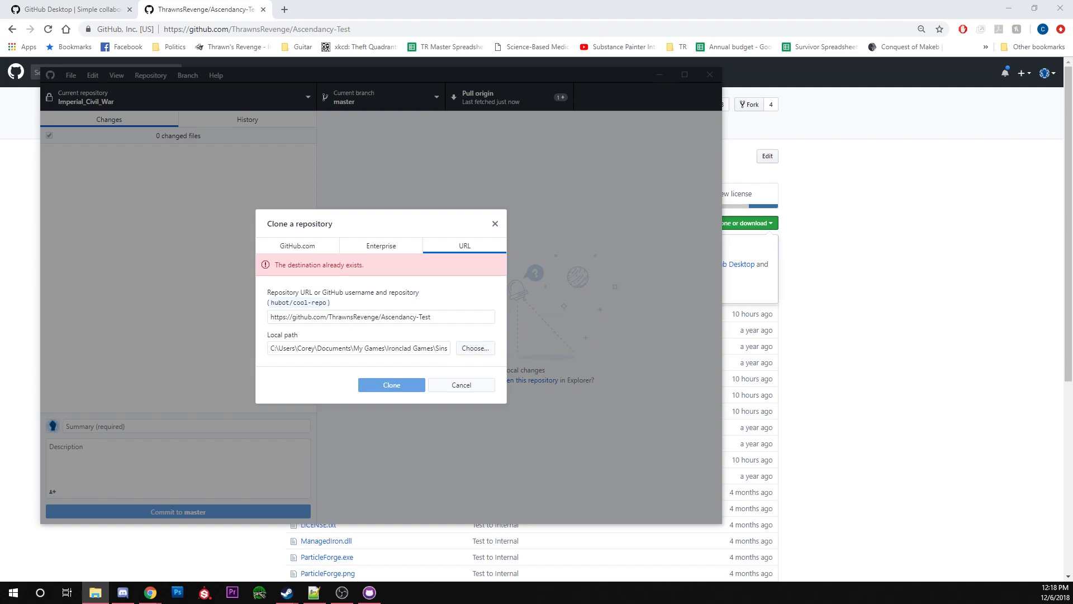
{"action": "left_click", "coordinate": [450, 388]}
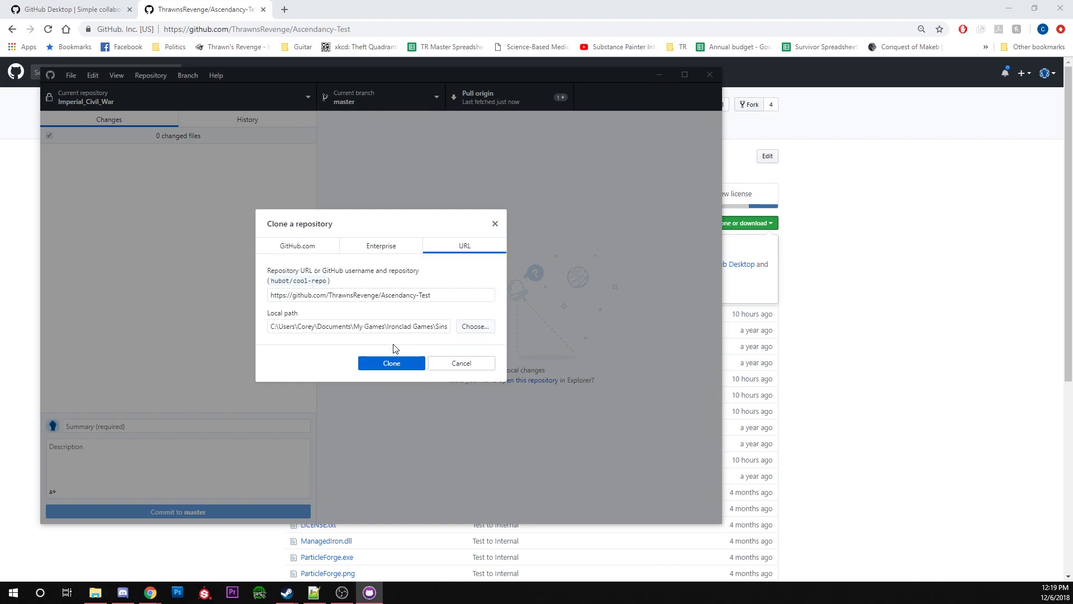
{"action": "triple_click", "coordinate": [364, 326]}
{"action": "left_click", "coordinate": [365, 364]}
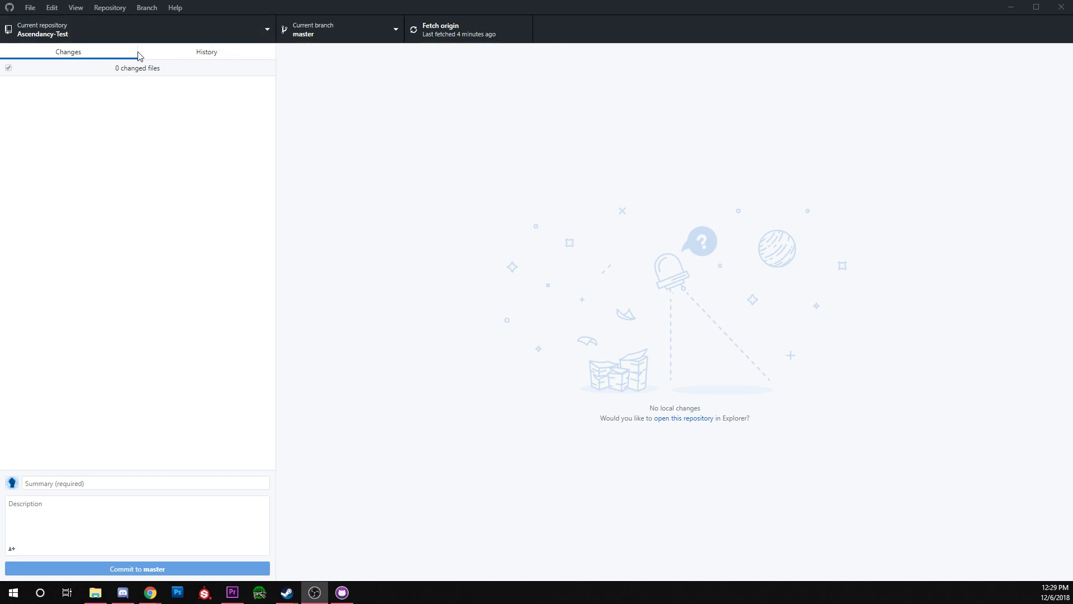
- Examine the commit history of the cloned Ascendancy-Test repository
{"action": "left_click", "coordinate": [191, 54]}
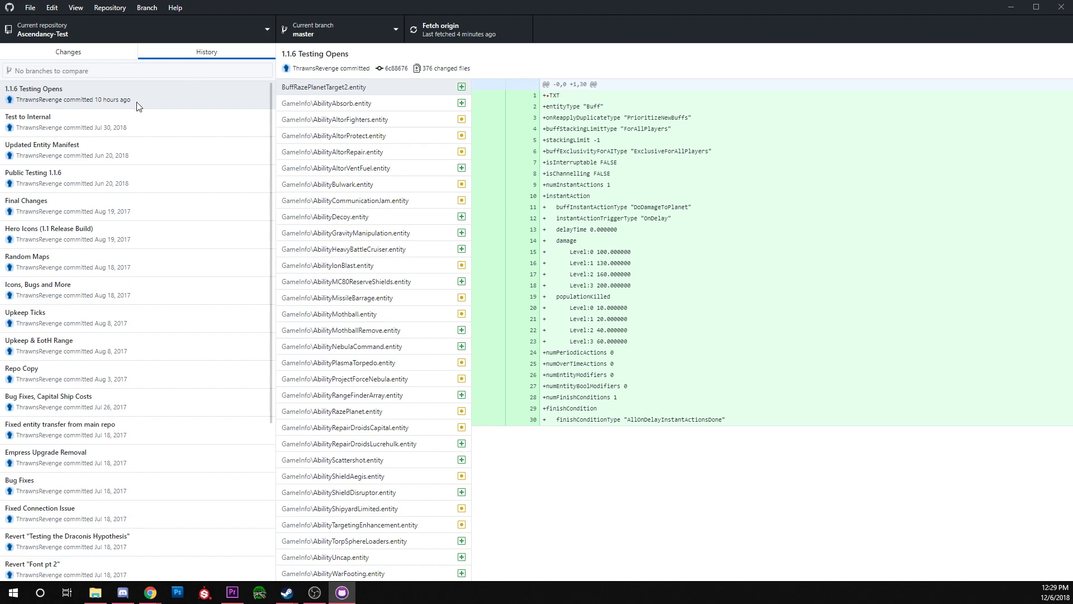
{"action": "scroll", "coordinate": [128, 201], "scroll_direction": "down", "scroll_amount": 1}
{"action": "scroll", "coordinate": [129, 202], "scroll_direction": "up", "scroll_amount": 1}
- In File Explorer, inspect the contents of the cloned Ascendancy-Test folder and return to Mods-Rebellion v1.85
{"action": "left_click_drag", "start_coordinate": [265, 2], "coordinate": [458, 96]}
{"action": "left_click", "coordinate": [516, 76]}
{"action": "left_click", "coordinate": [506, 146]}
{"action": "double_click", "coordinate": [244, 191]}
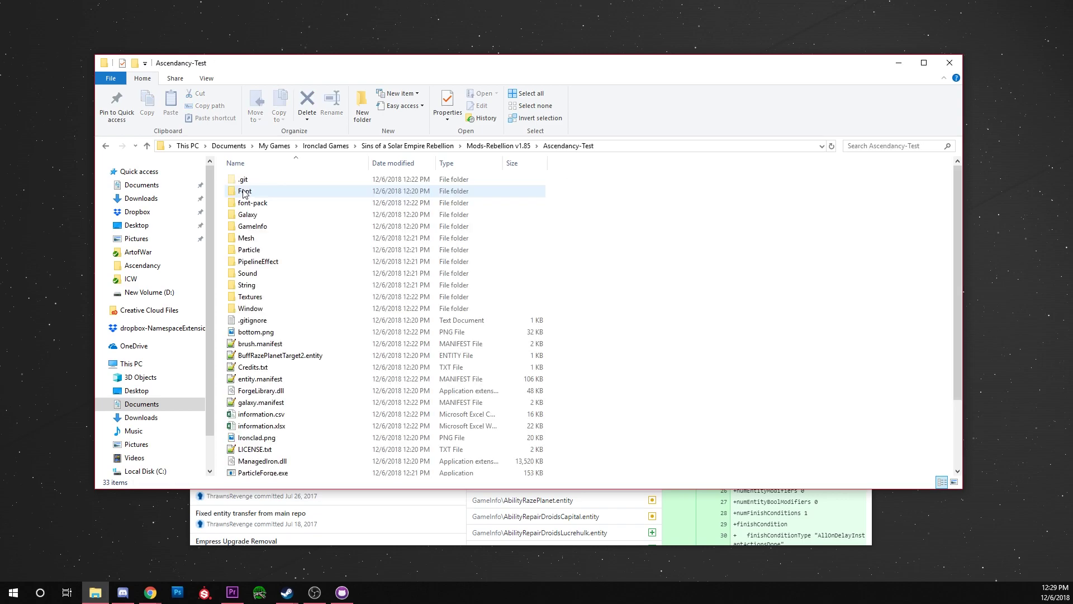
{"action": "scroll", "coordinate": [356, 218], "scroll_direction": "down", "scroll_amount": 3}
{"action": "scroll", "coordinate": [358, 243], "scroll_direction": "up", "scroll_amount": 3}
{"action": "left_click", "coordinate": [526, 147]}
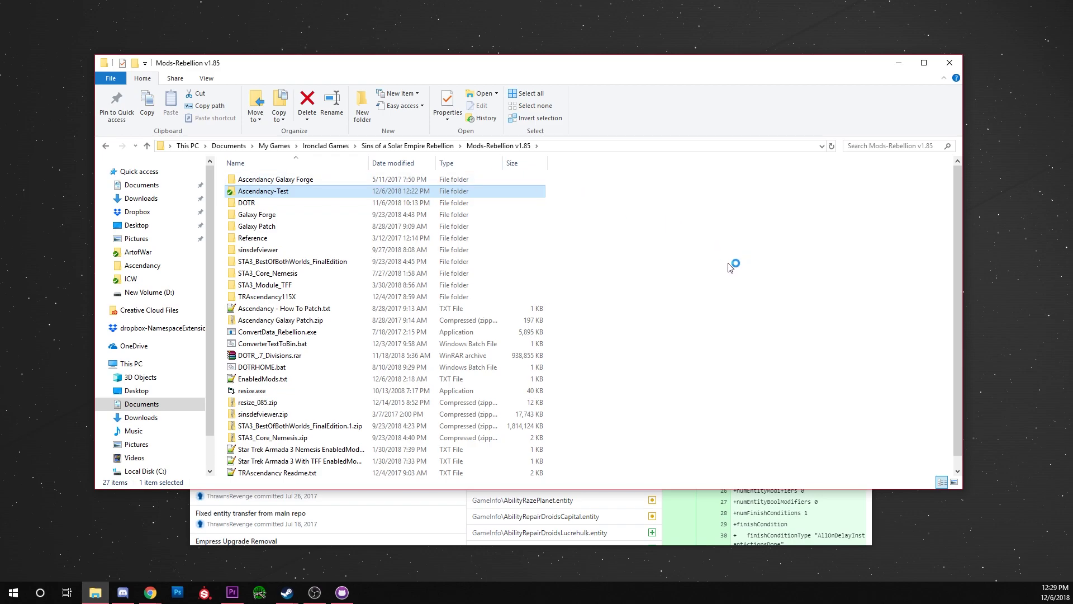
- Switch back to GitHub Desktop and view the commits "Fixed entity transfer from main repo" and "Bug Fixes, Capital Ship Costs"
{"action": "left_click", "coordinate": [350, 510]}
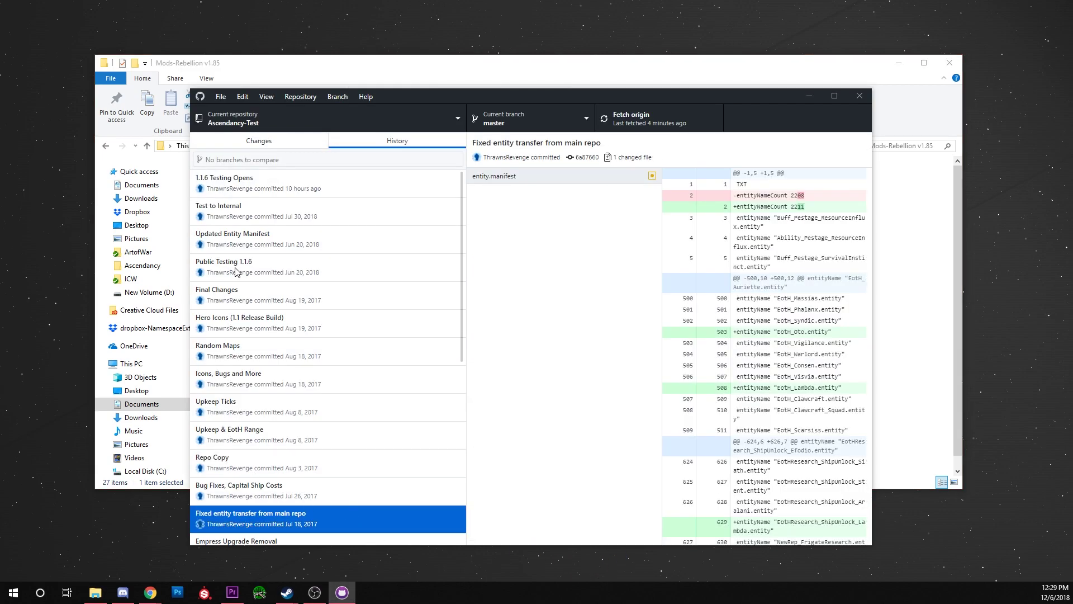
{"action": "left_click", "coordinate": [262, 64]}
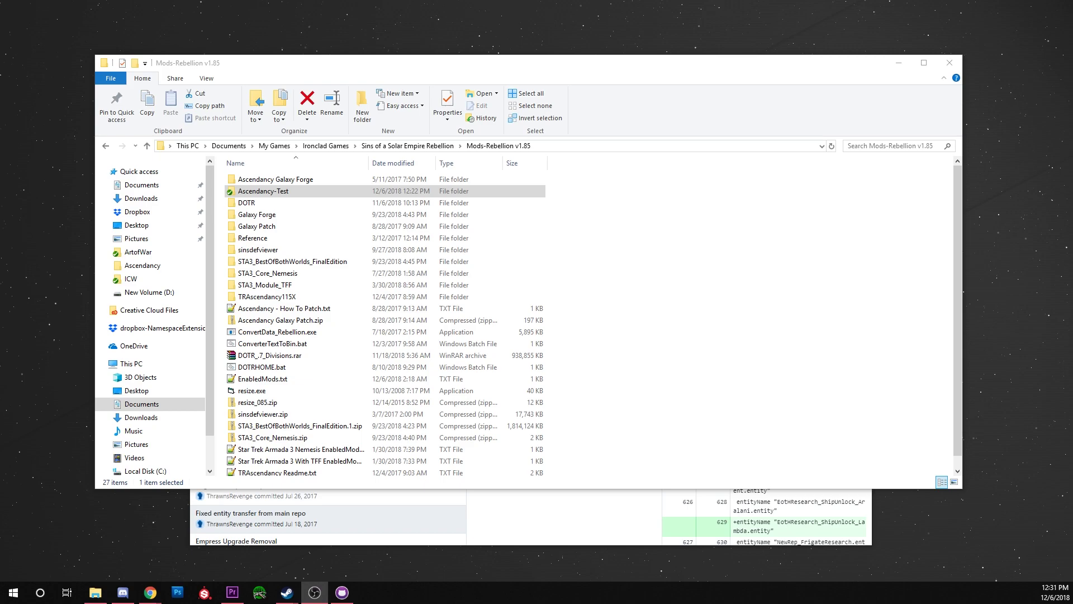
{"action": "left_click", "coordinate": [374, 503]}
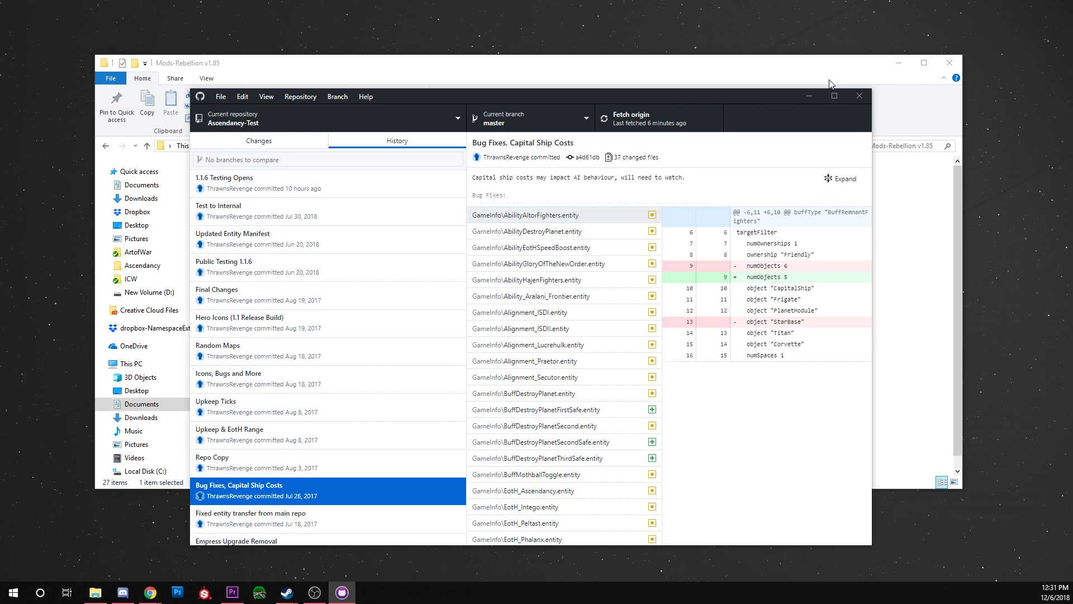
{"action": "key", "text": "alt+Tab"}
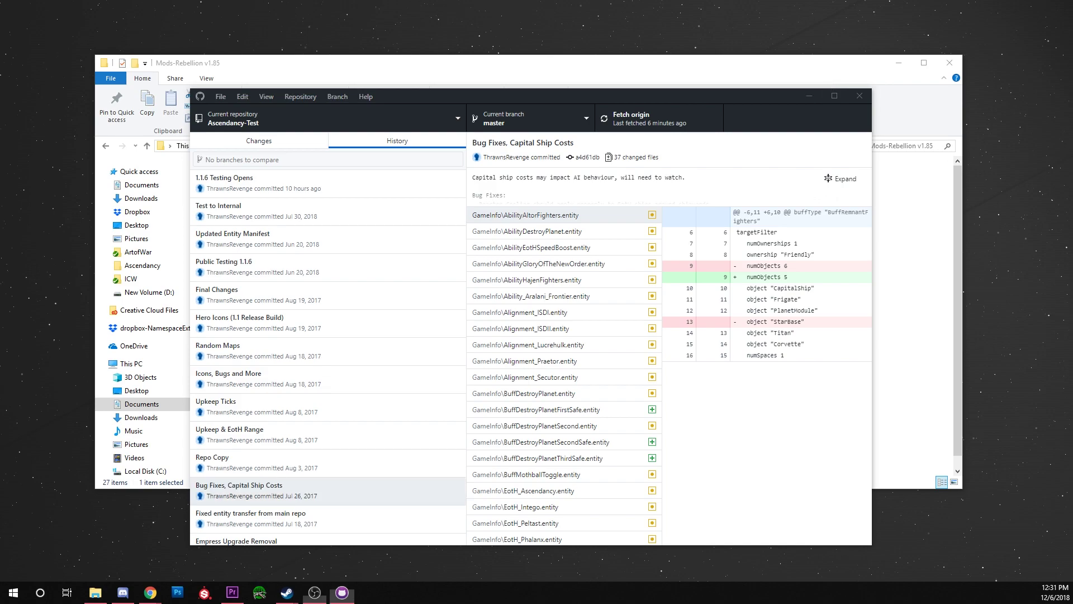